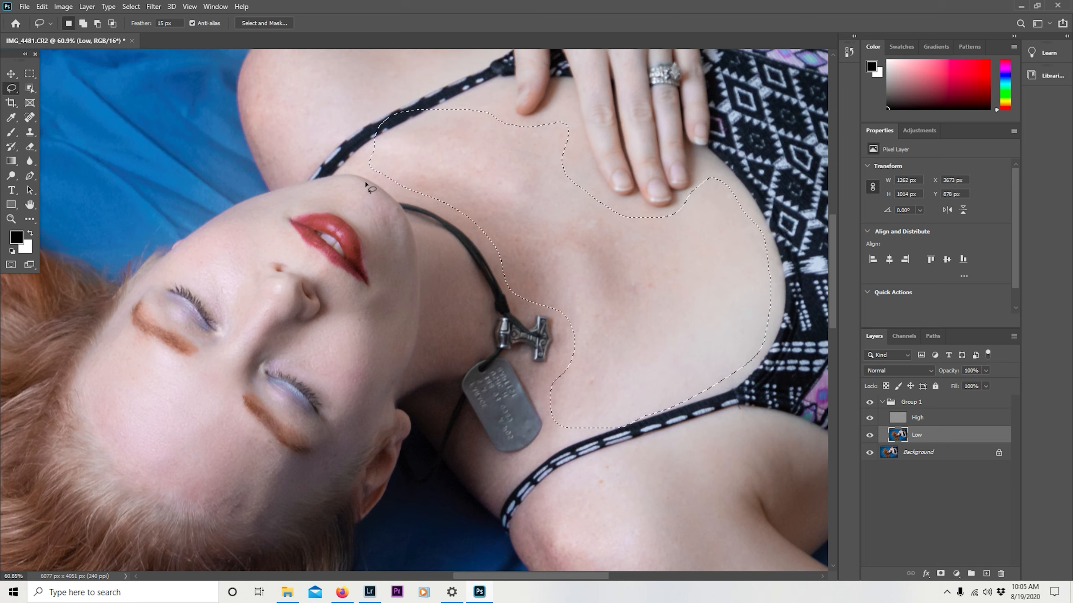
Lasso the chest skin on the Low layer with a 15 px feather, reapply the last-used filter, and clear the selection.
click(479, 164)
click(153, 6)
click(166, 20)
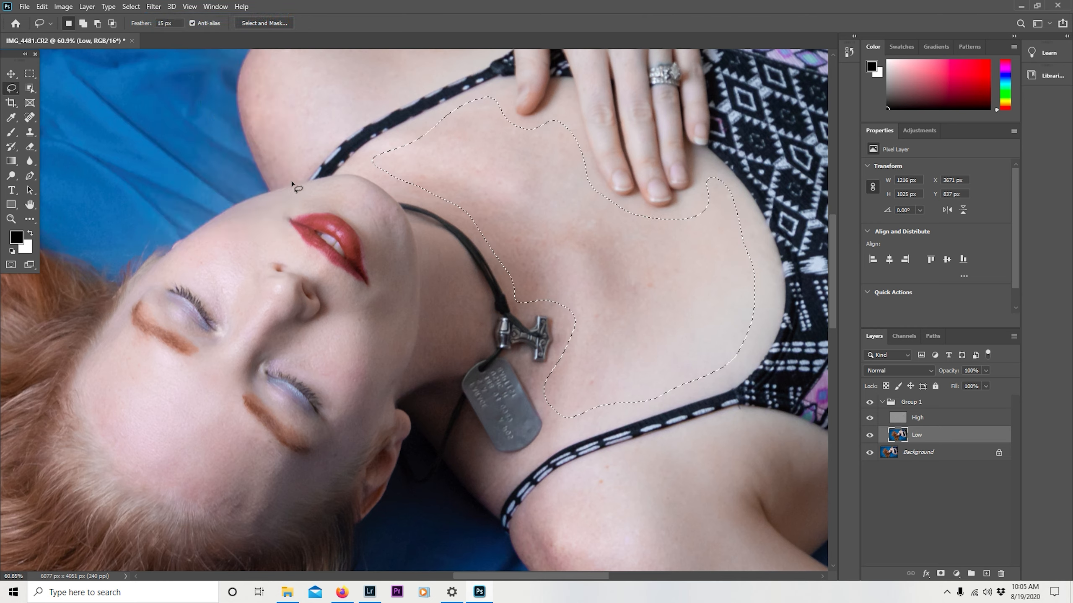
click(12, 219)
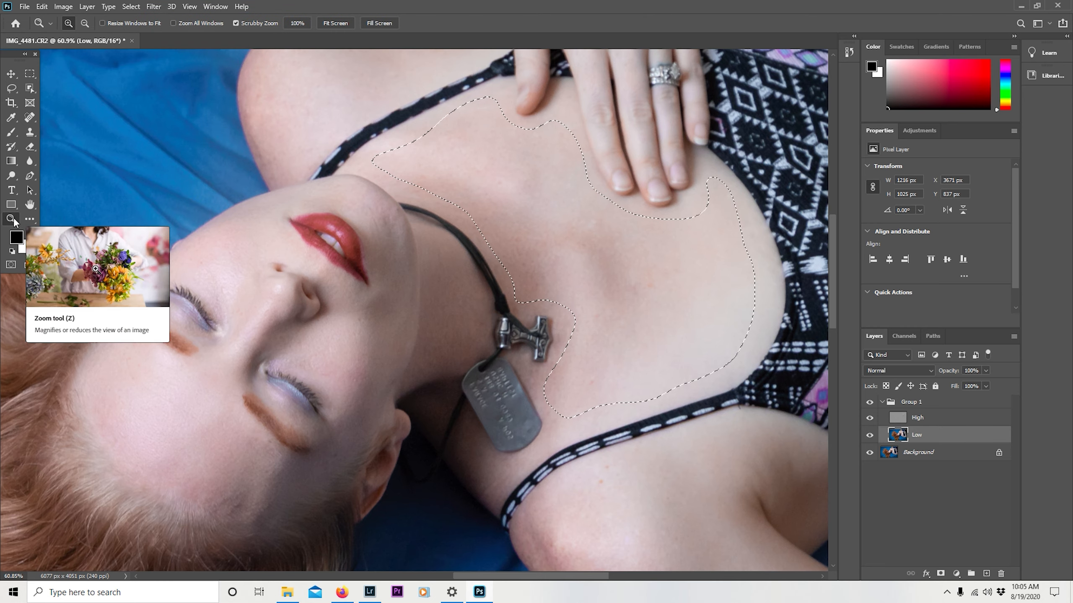
click(11, 88)
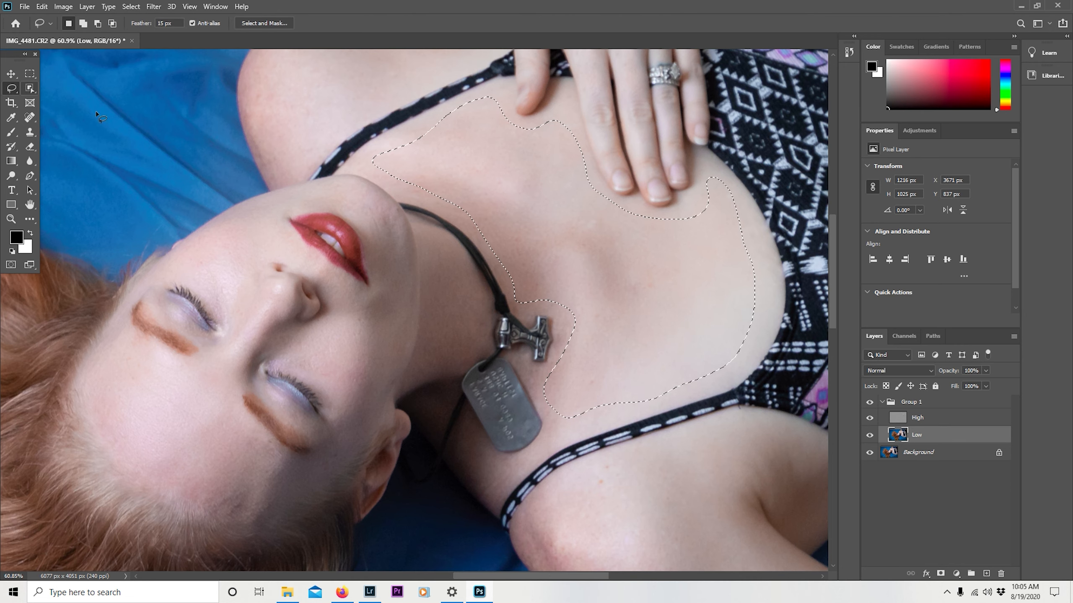
click(720, 245)
Fit the whole image on screen and compare before and after by hiding and reshowing Group 1.
click(11, 218)
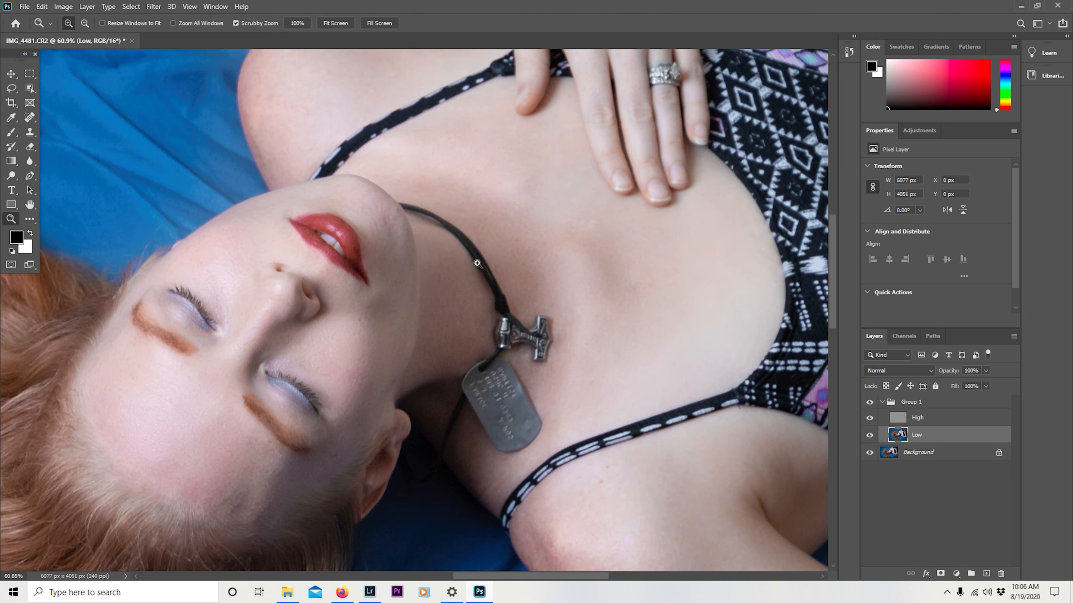
right_click(475, 260)
click(500, 271)
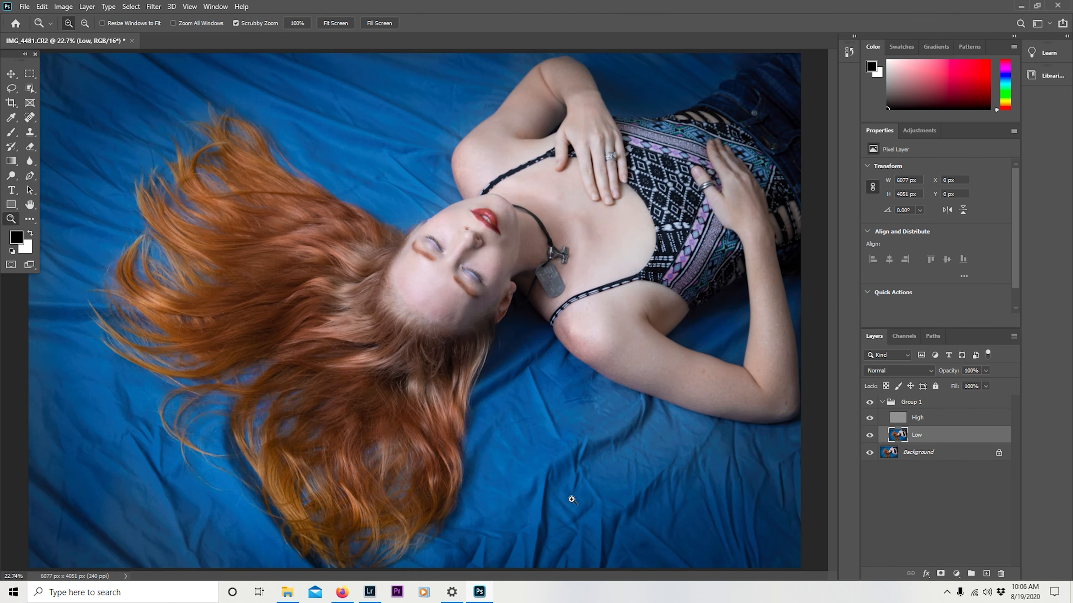
click(869, 402)
click(870, 401)
Clone clean skin texture over the blemishes on the chin on the High layer with the Clone Stamp tool.
drag(435, 268, 435, 267)
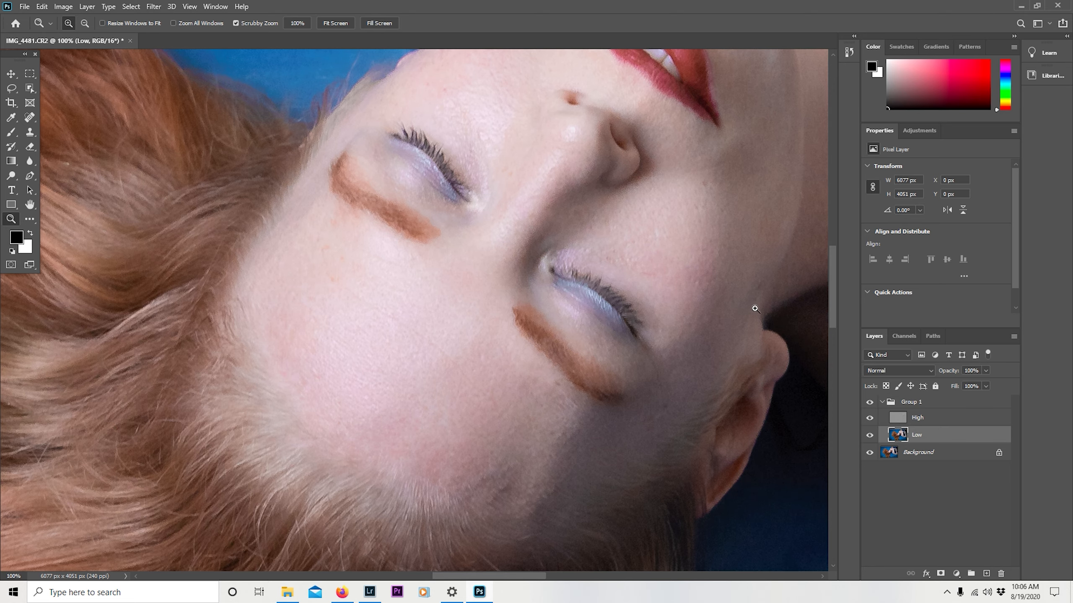
drag(833, 292, 834, 256)
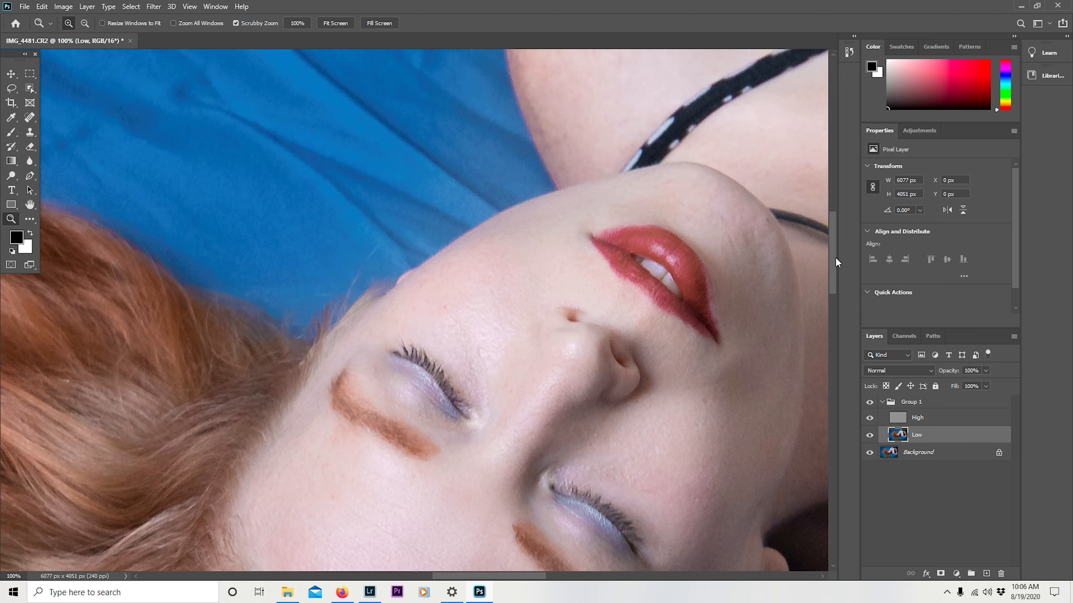
click(926, 419)
click(30, 132)
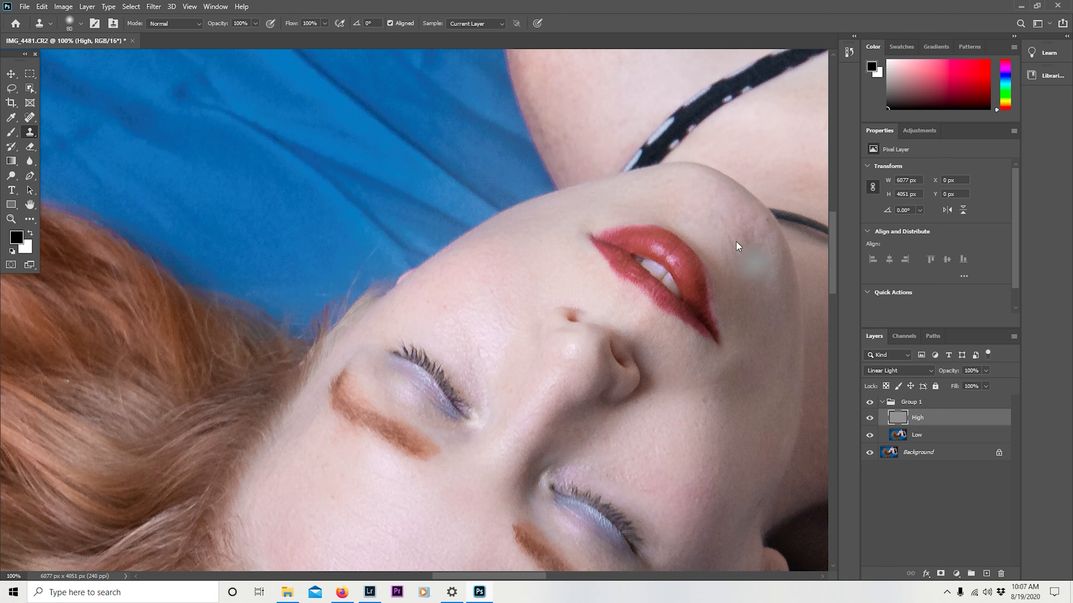
drag(744, 237, 726, 214)
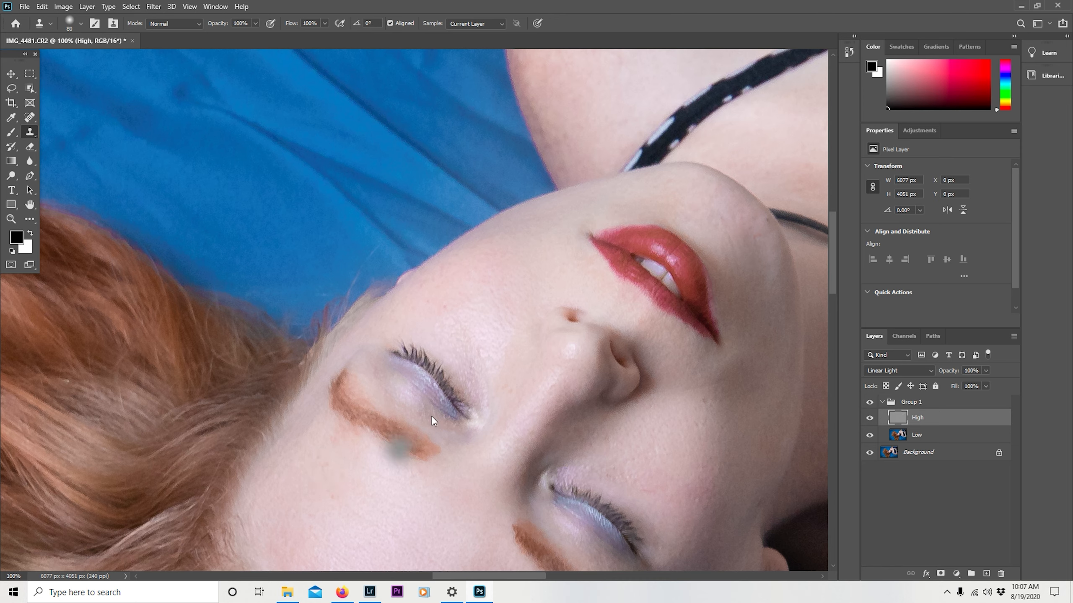
Clone clean skin texture over the blemishes on the upper cheek and around the upper eye on the High layer.
drag(831, 256, 834, 269)
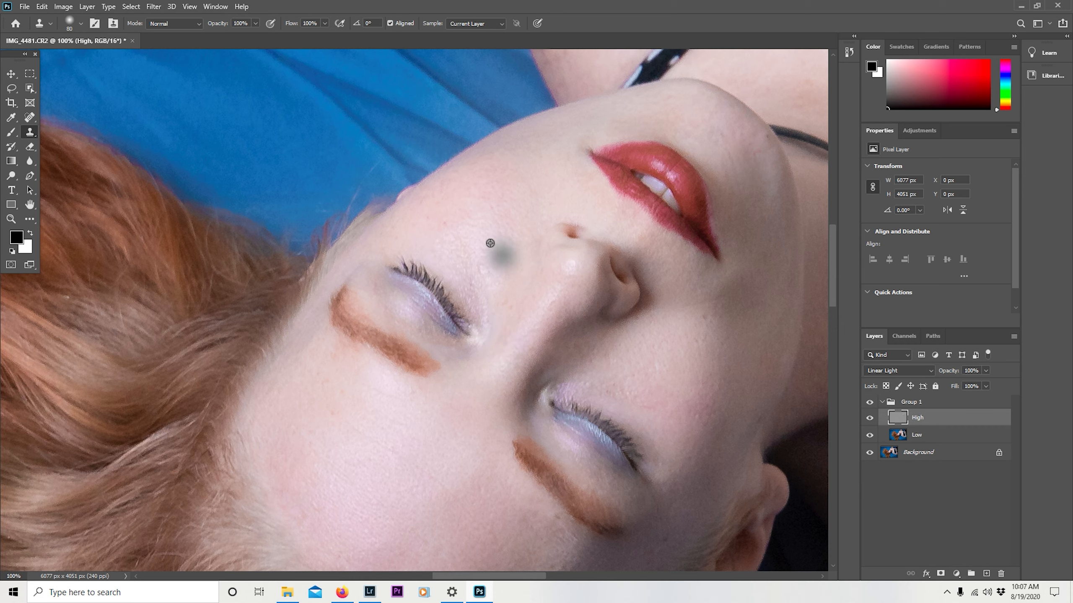
drag(489, 243, 448, 210)
mouse_move(415, 371)
mouse_down()
mouse_move(396, 350)
mouse_move(407, 328)
mouse_up()
mouse_move(453, 170)
mouse_down()
mouse_move(498, 158)
mouse_move(528, 177)
mouse_move(519, 198)
mouse_move(453, 265)
mouse_up()
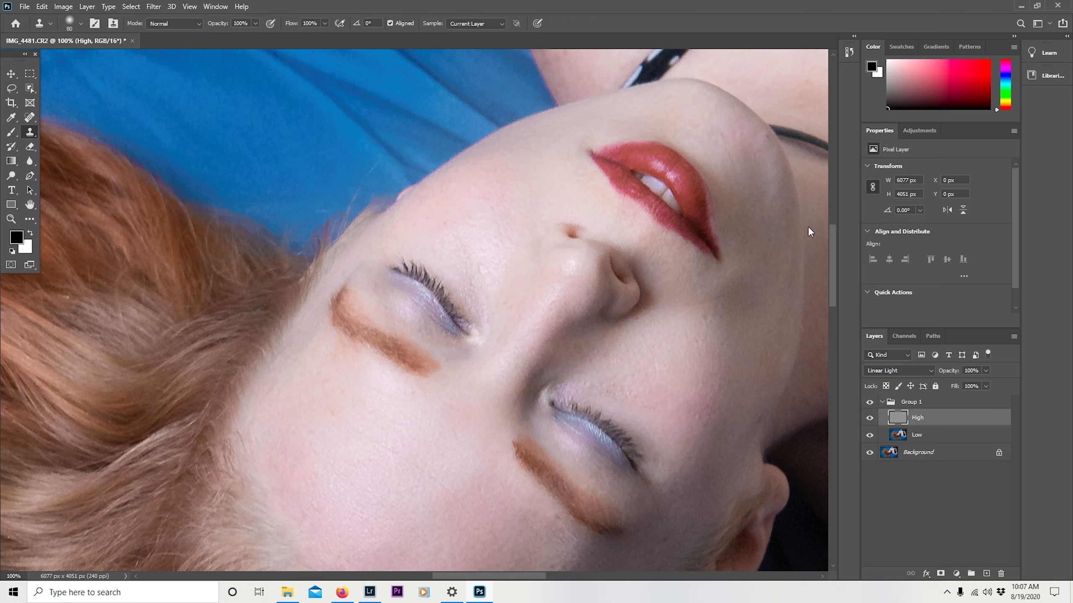
Clone smooth texture over the remaining spots on the chin and the cheek beside the nose.
mouse_move(830, 247)
mouse_down()
mouse_move(831, 259)
mouse_move(830, 248)
mouse_up()
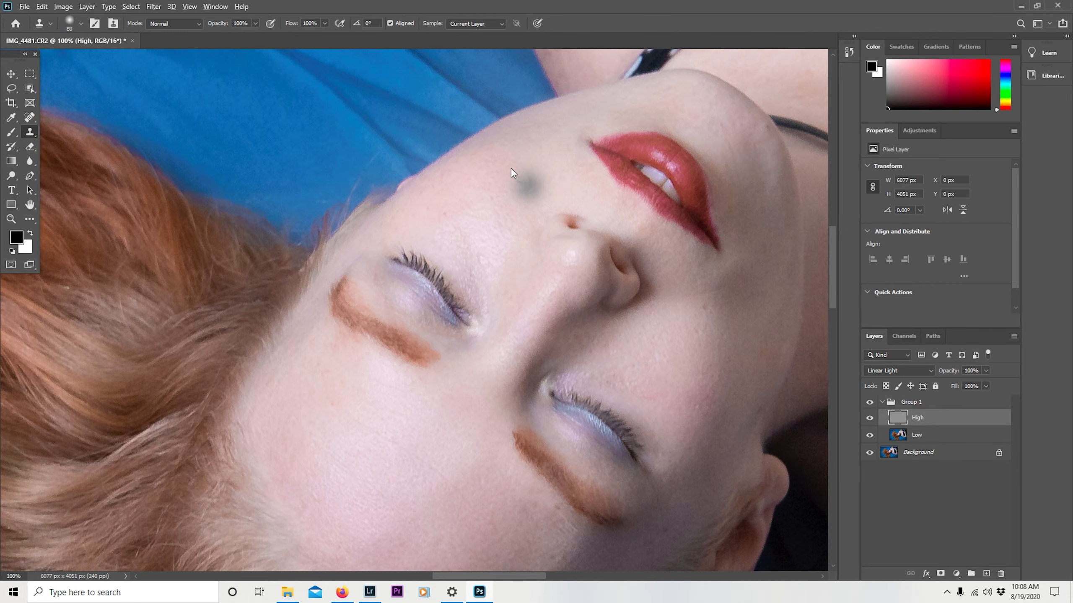
drag(708, 112, 714, 131)
alt+click(507, 200)
drag(754, 163, 735, 163)
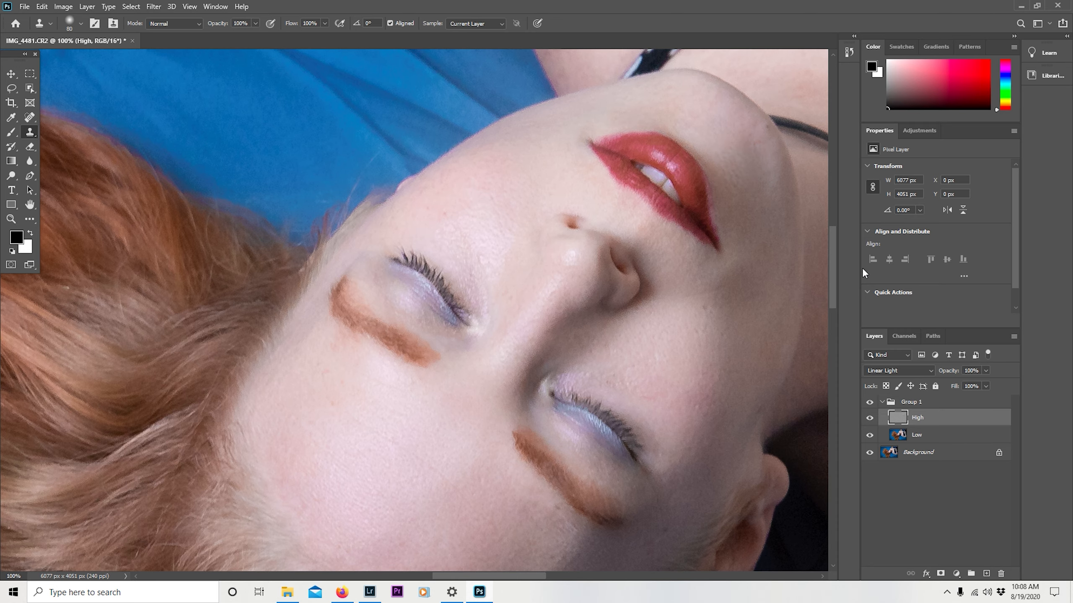
Clone clean skin texture across the forehead, from the hairline to the eyebrows, resampling nearby skin for each area.
drag(830, 253, 831, 272)
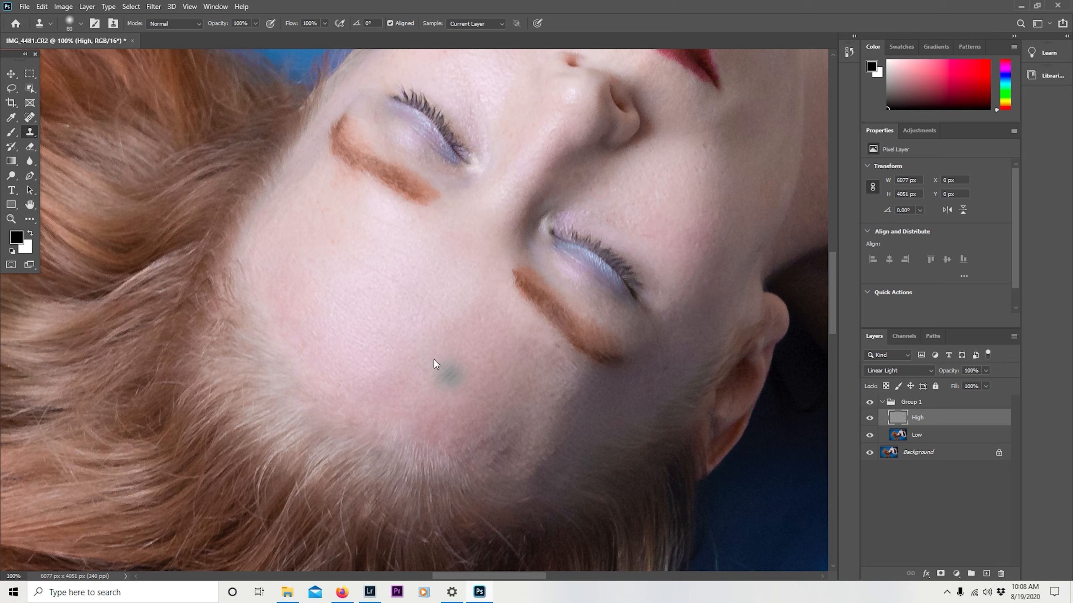
alt+click(456, 373)
click(472, 349)
drag(459, 333, 318, 227)
alt+click(408, 337)
alt+click(354, 323)
drag(380, 217, 338, 194)
alt+click(527, 355)
click(443, 385)
mouse_move(462, 425)
mouse_down()
mouse_move(496, 415)
mouse_move(486, 426)
mouse_up()
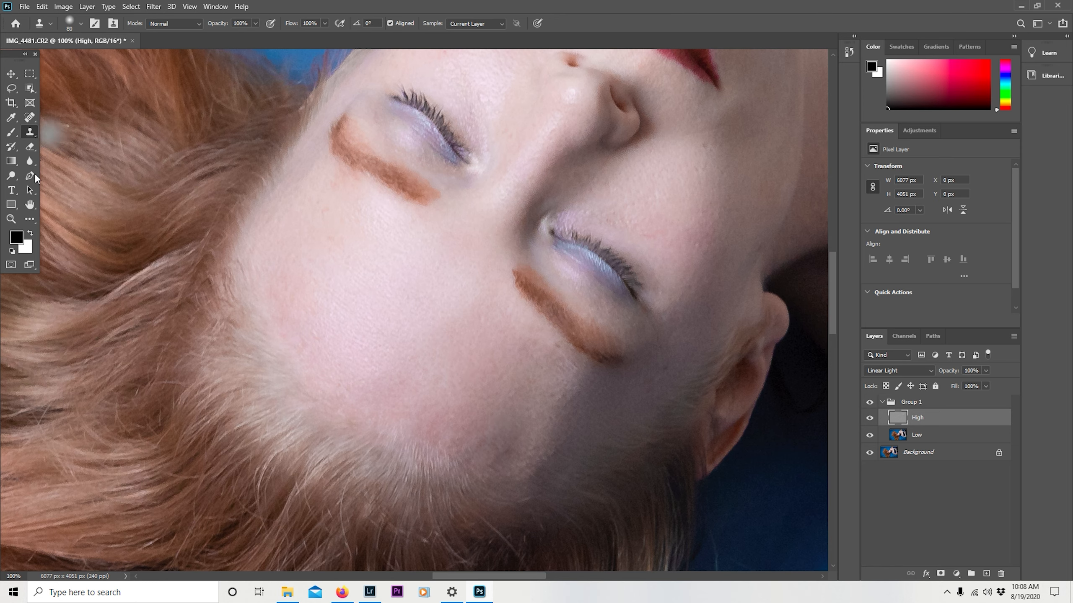
Fit the whole image on screen to review the retouched portrait.
click(11, 219)
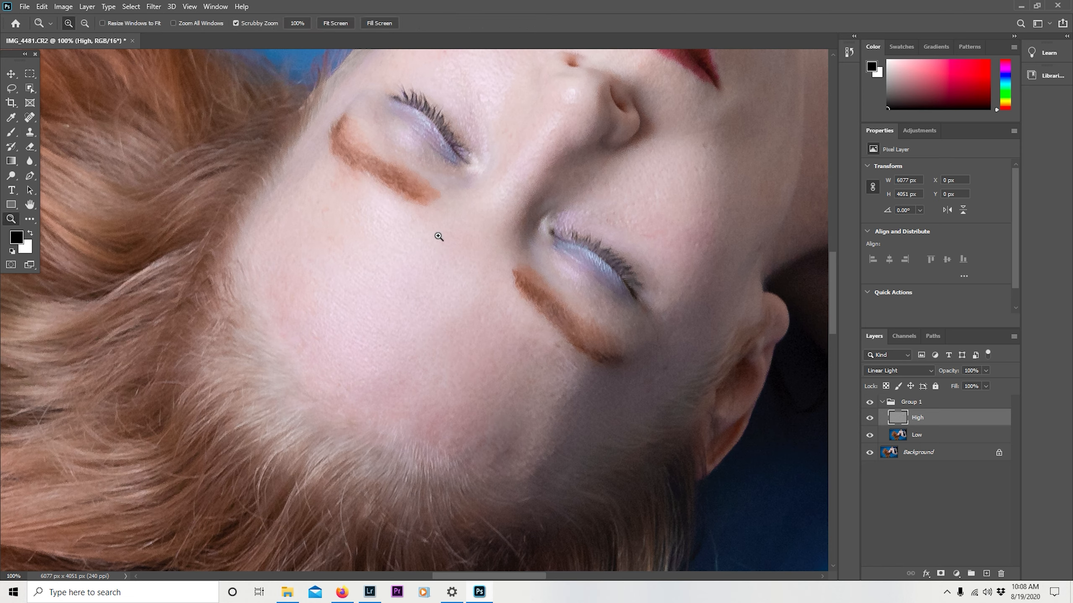
right_click(439, 237)
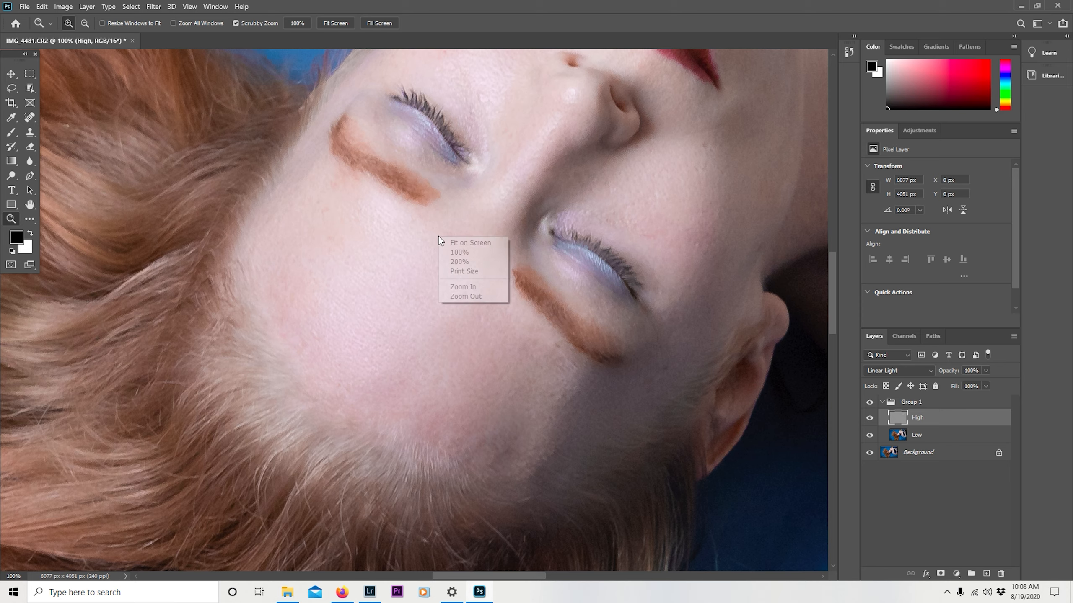
click(465, 245)
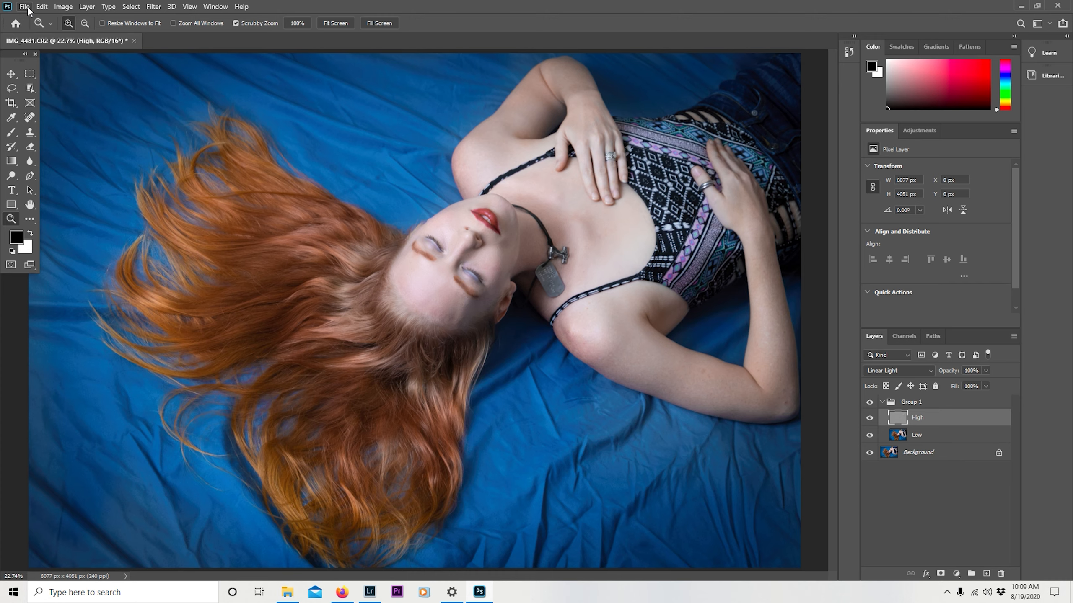
key(alt+z)
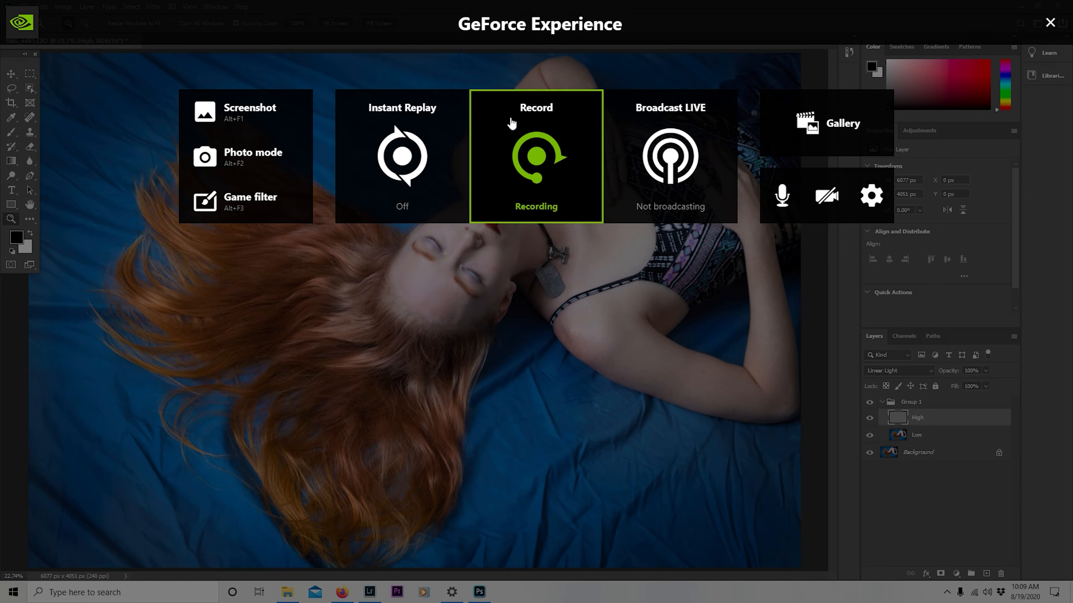